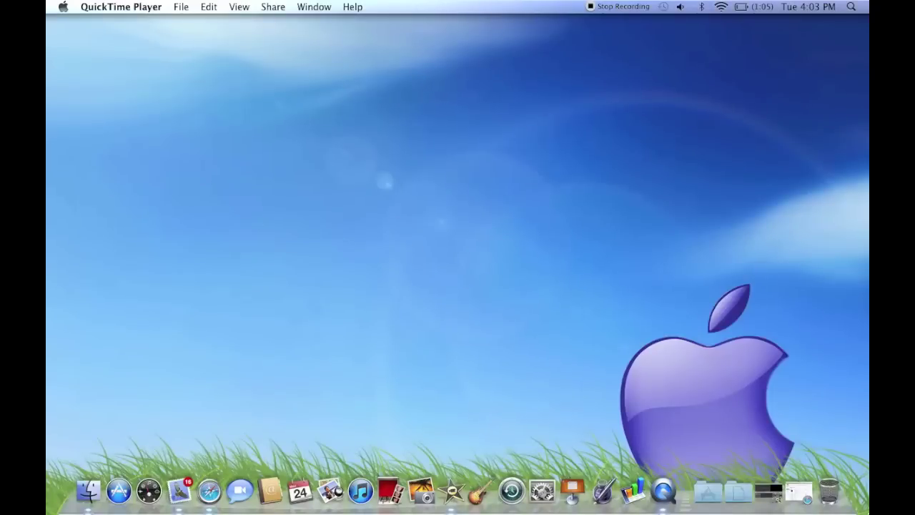
Restore Safari to read the YouTube message about iMovie help, then minimize it again
{"action": "left_click", "coordinate": [800, 491]}
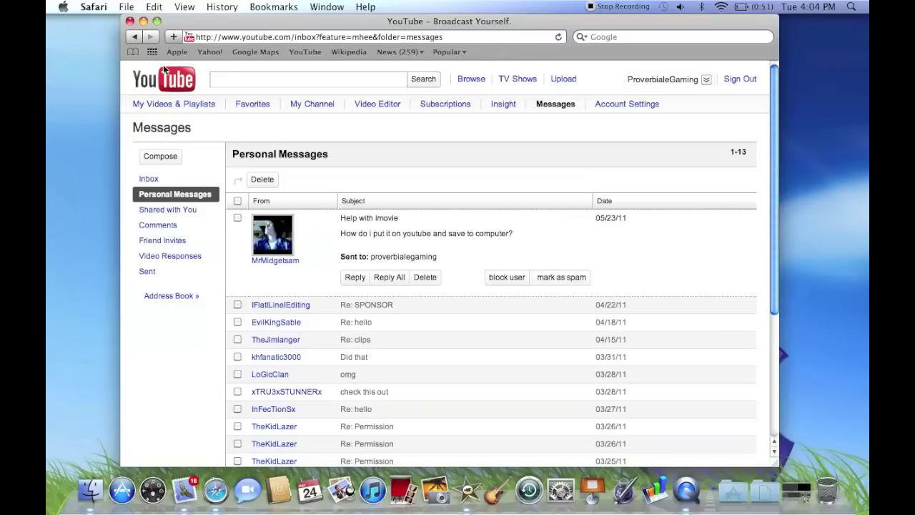
{"action": "left_click", "coordinate": [143, 21]}
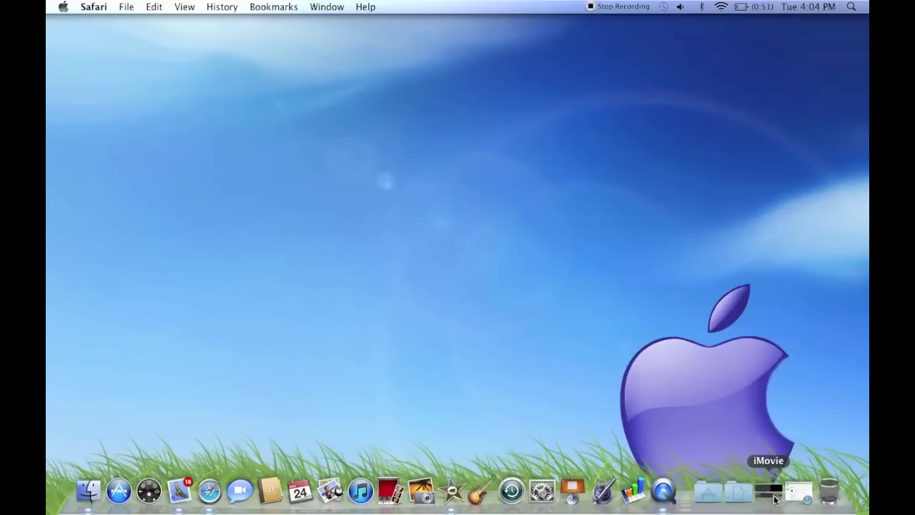
Back in iMovie, drag the fourth gameplay clip into the New Project, bringing it to 13 seconds
{"action": "left_click", "coordinate": [771, 493]}
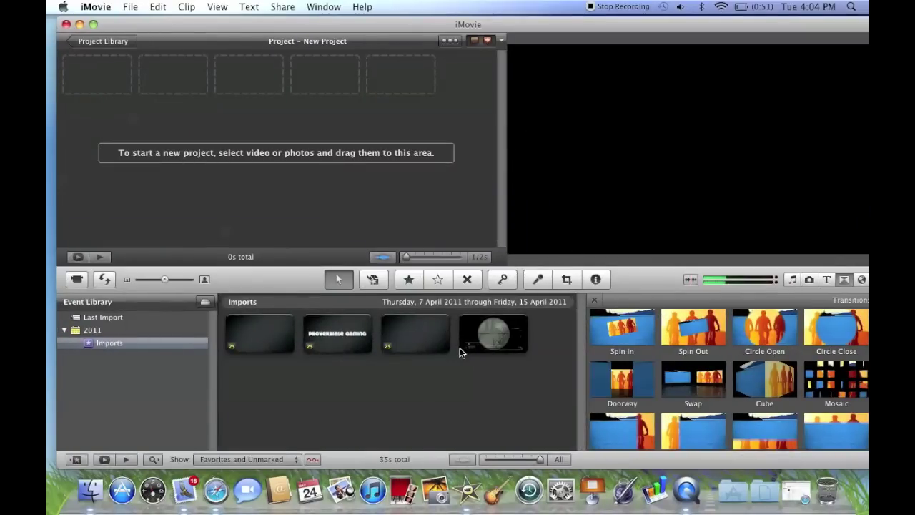
{"action": "left_click", "coordinate": [468, 340]}
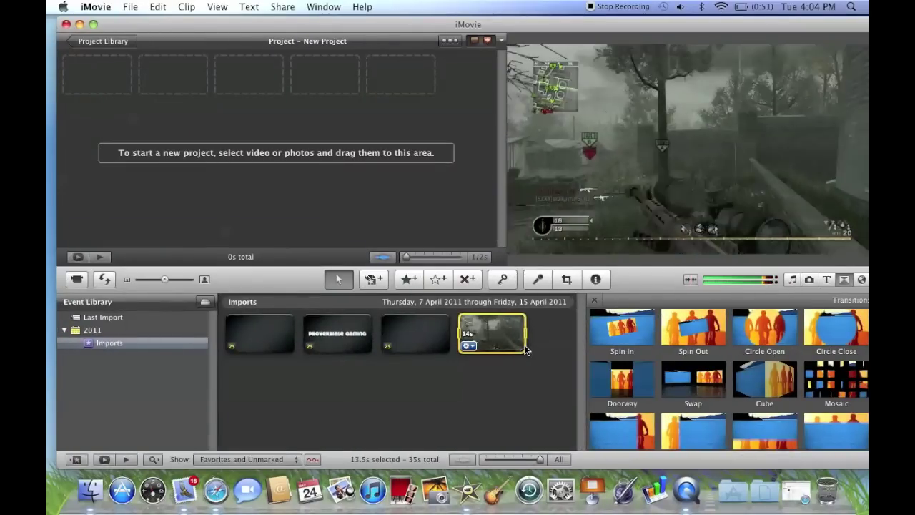
{"action": "left_click_drag", "start_coordinate": [526, 349], "coordinate": [304, 117]}
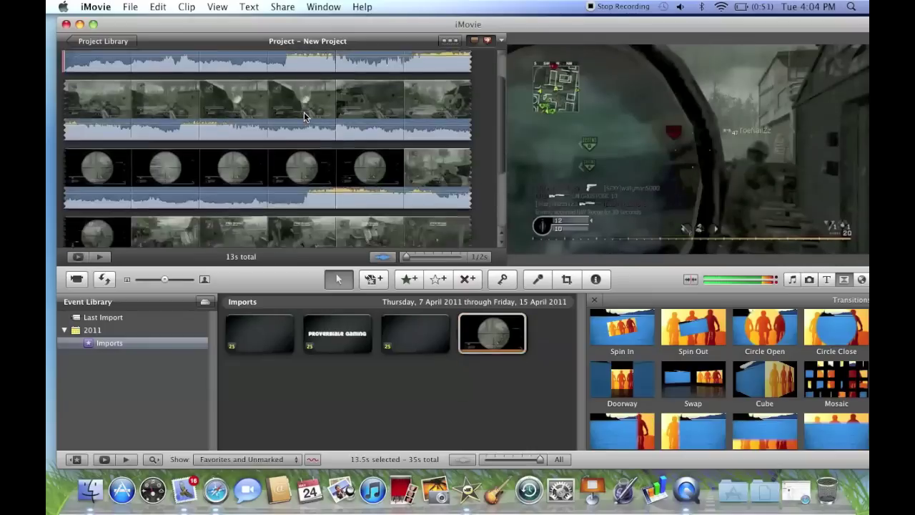
{"action": "scroll", "coordinate": [304, 117], "scroll_direction": "down", "scroll_amount": 3}
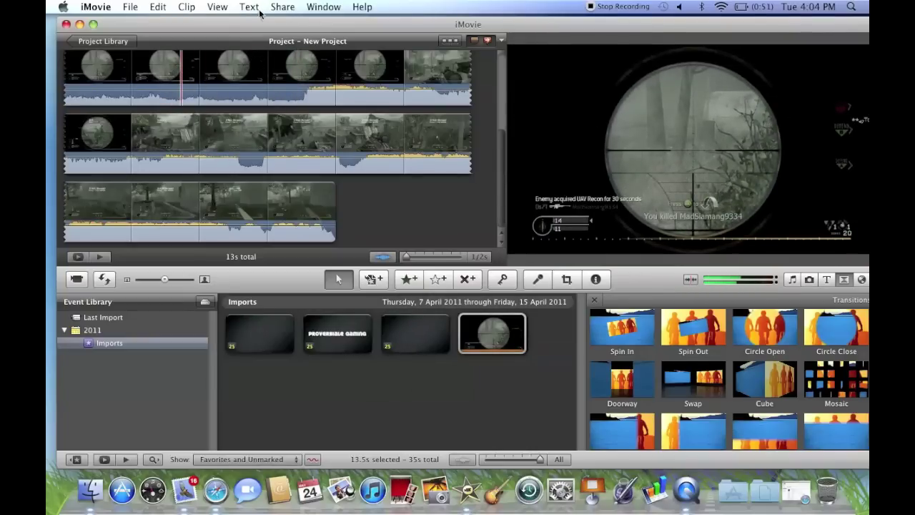
{"action": "scroll", "coordinate": [295, 153], "scroll_direction": "up", "scroll_amount": 5}
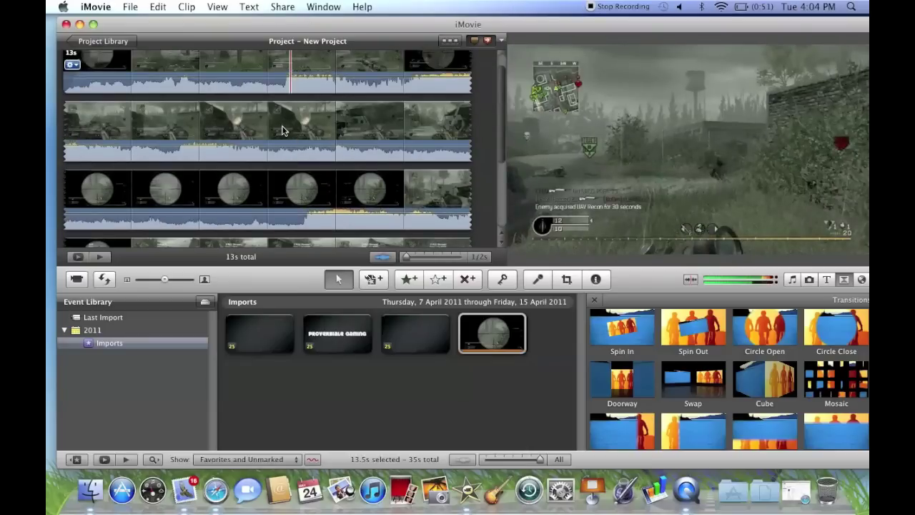
{"action": "scroll", "coordinate": [281, 130], "scroll_direction": "up", "scroll_amount": 2}
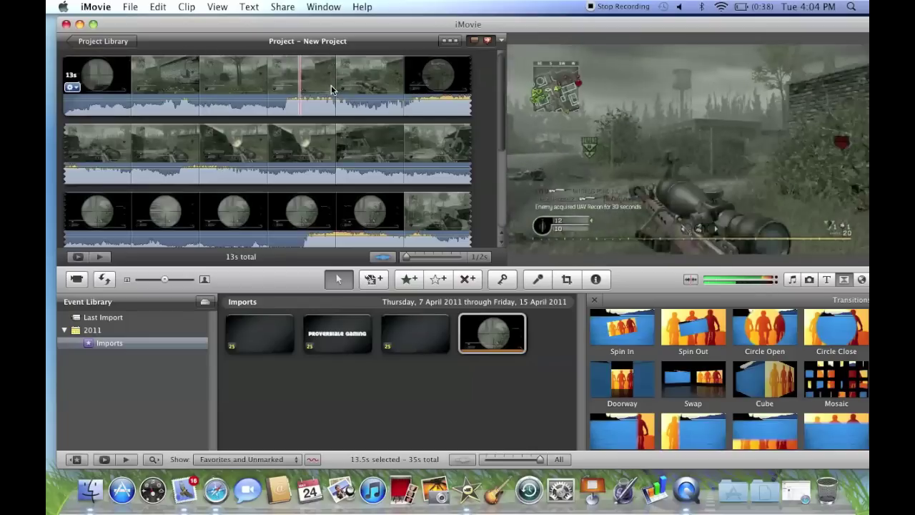
{"action": "left_click", "coordinate": [282, 7]}
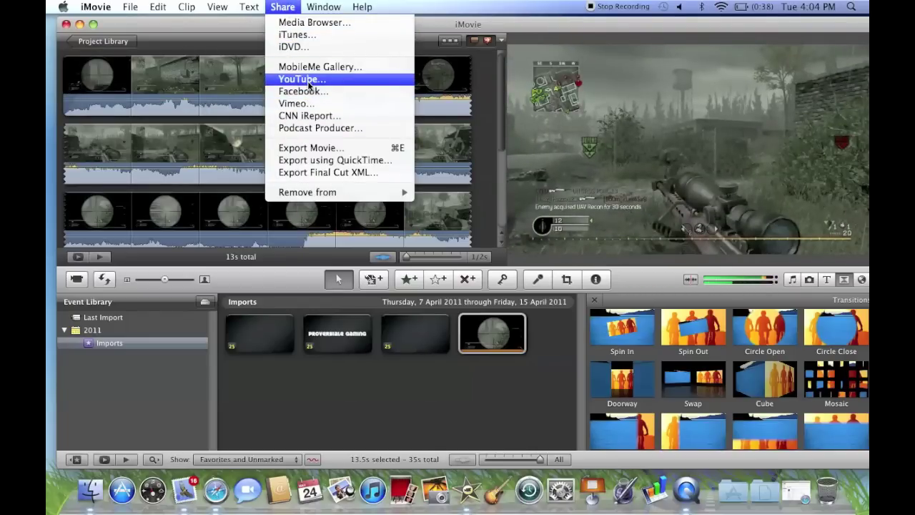
Start an Export using QuickTime and name the file sam
{"action": "left_click", "coordinate": [323, 167]}
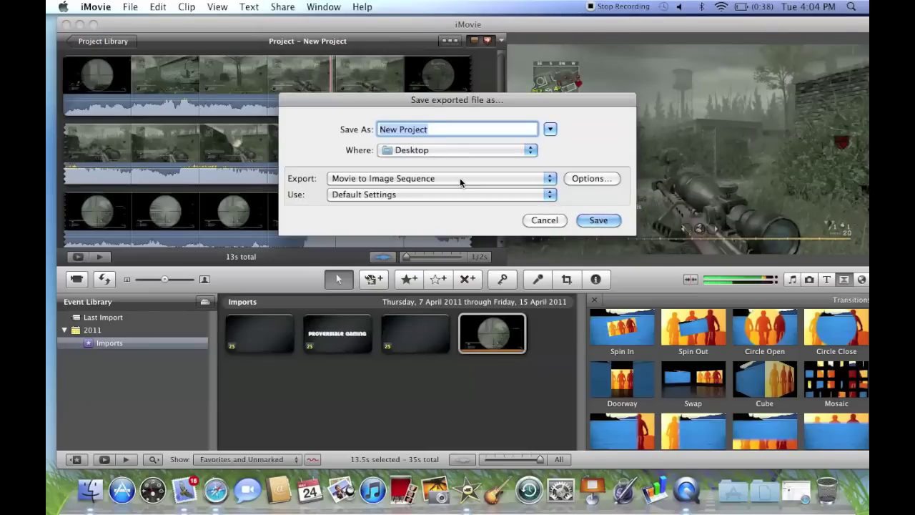
{"action": "key", "text": "BackSpace"}
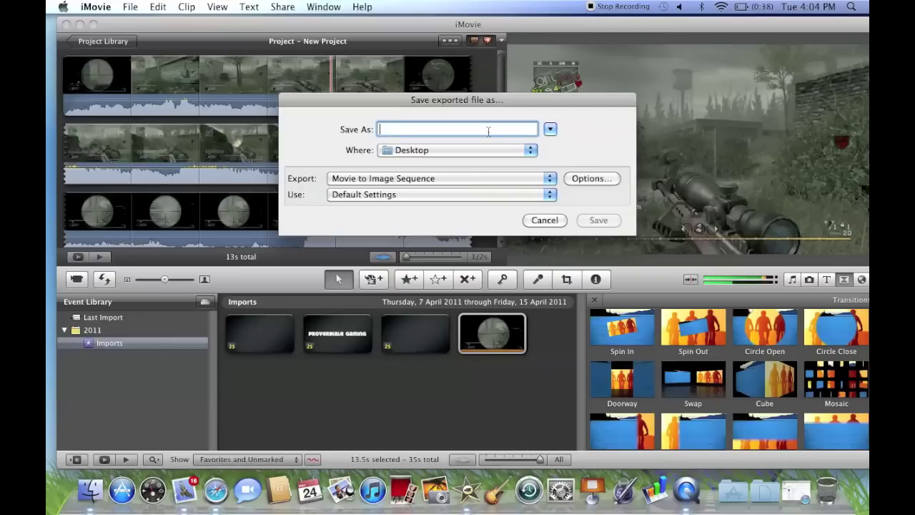
{"action": "type", "text": "sam"}
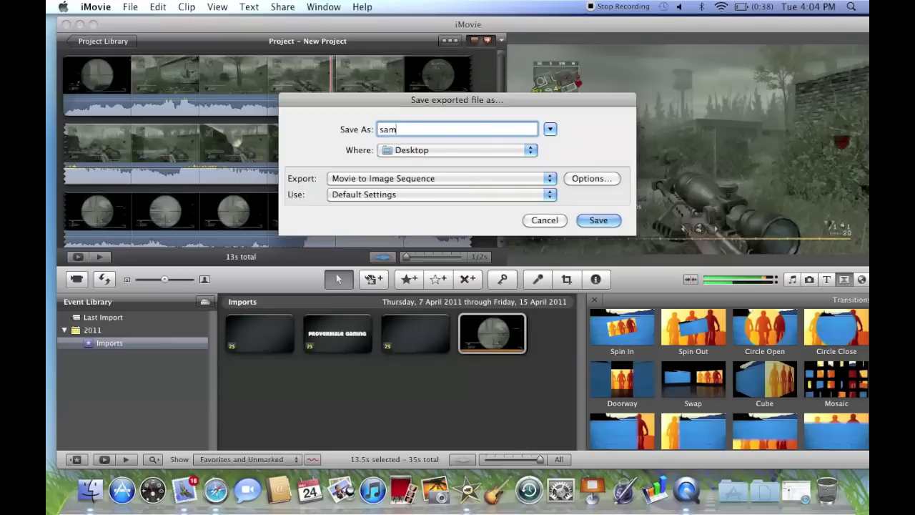
Set the format to QuickTime Movie with Most Recent Settings, leave Options unchanged, and save sam.mov
{"action": "left_click", "coordinate": [428, 182]}
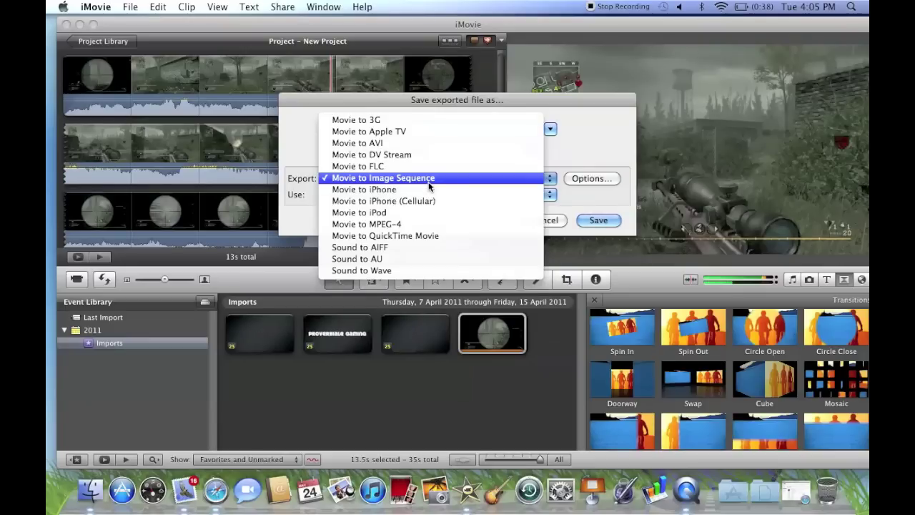
{"action": "left_click", "coordinate": [412, 224]}
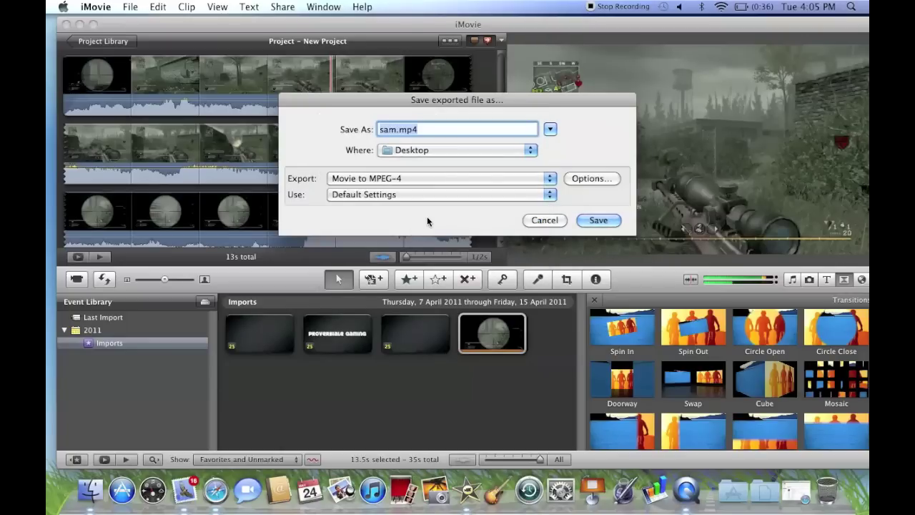
{"action": "left_click", "coordinate": [486, 179]}
{"action": "left_click", "coordinate": [468, 188]}
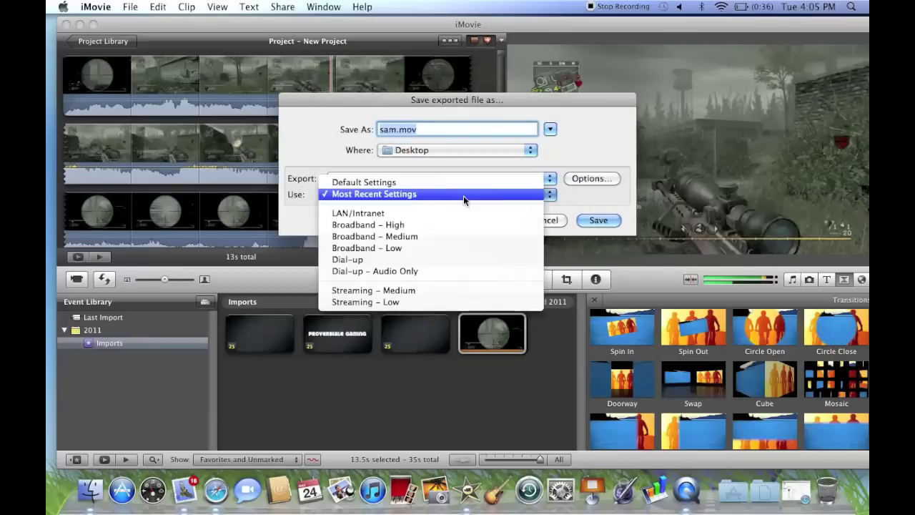
{"action": "left_click", "coordinate": [463, 195]}
{"action": "left_click", "coordinate": [463, 195]}
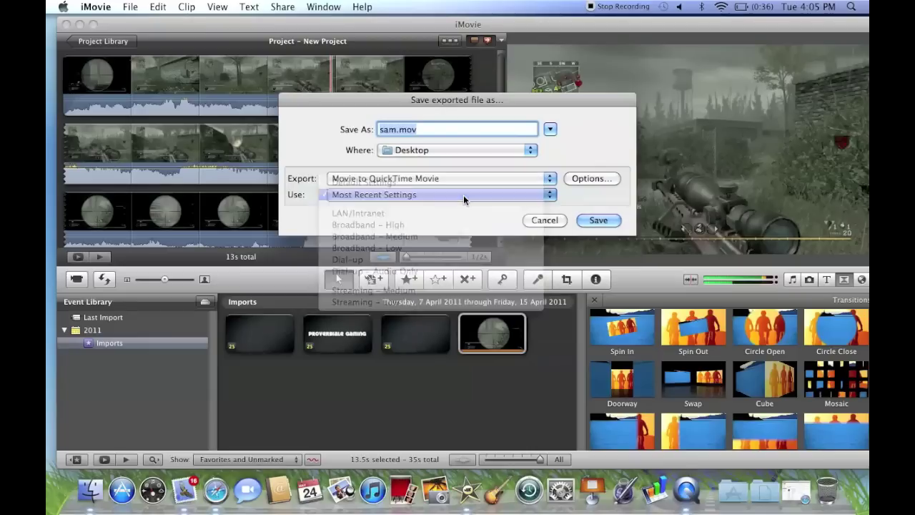
{"action": "left_click", "coordinate": [577, 181]}
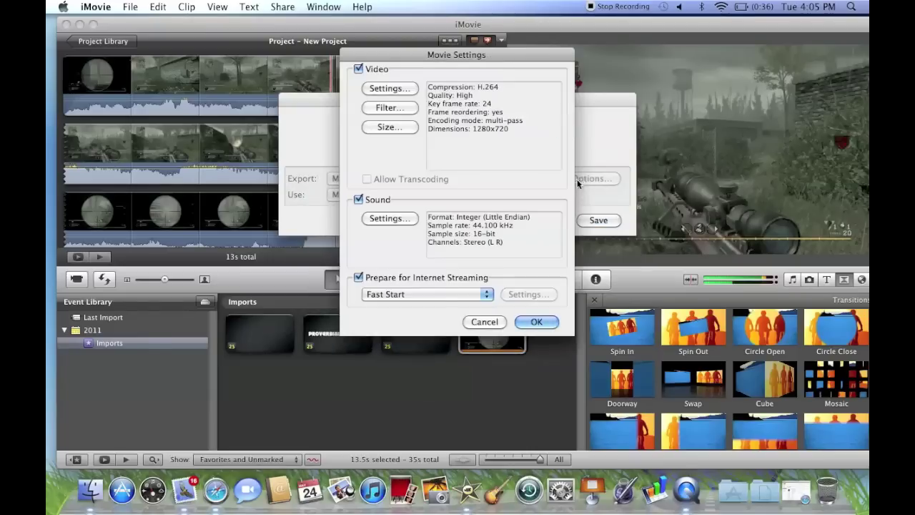
{"action": "left_click", "coordinate": [487, 325]}
{"action": "left_click", "coordinate": [598, 220]}
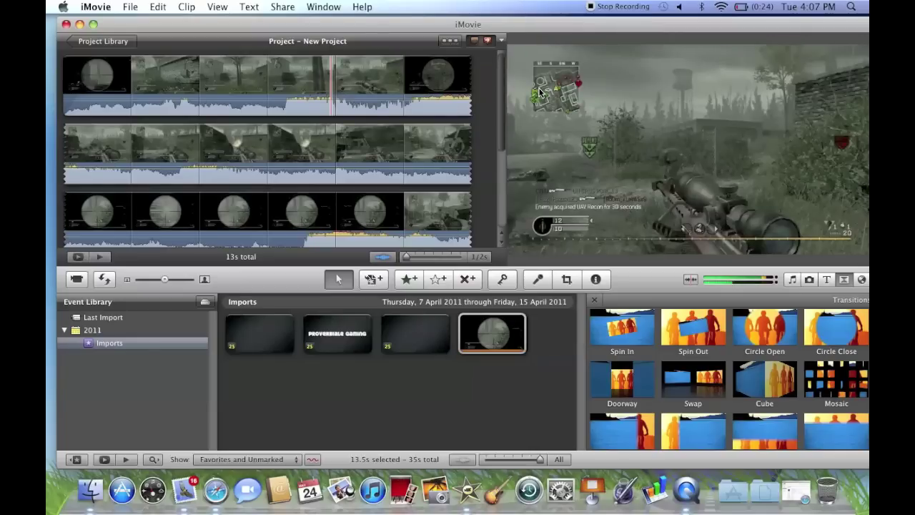
Wait for the sam.mov export to complete, then put iMovie away to reveal the desktop
{"action": "left_click", "coordinate": [80, 25]}
Move sam.mov lower on the desktop and open it in QuickTime Player
{"action": "mouse_move", "coordinate": [846, 68]}
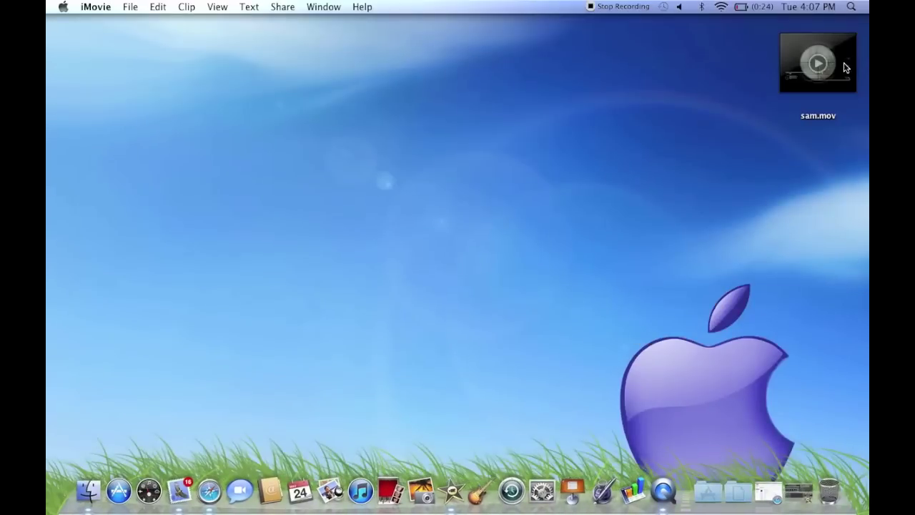
{"action": "left_click_drag", "start_coordinate": [845, 67], "coordinate": [688, 135]}
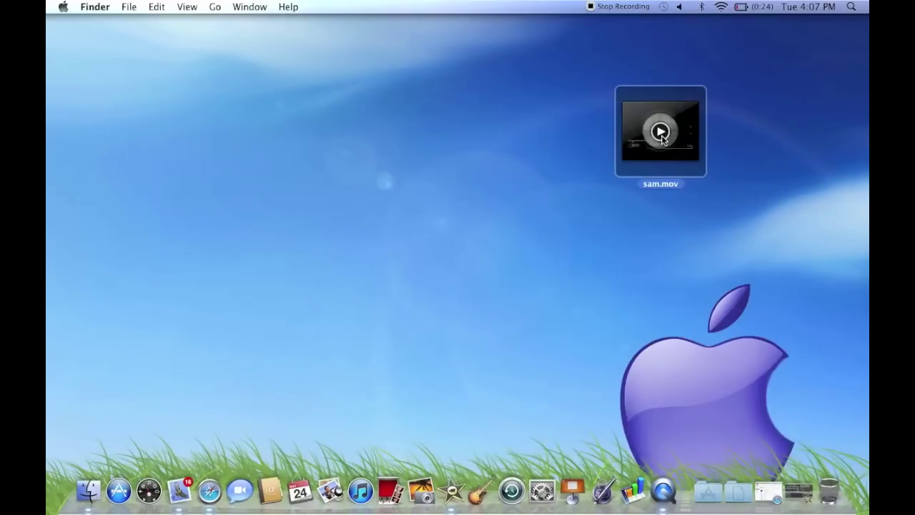
{"action": "right_click", "coordinate": [661, 157]}
{"action": "left_click", "coordinate": [684, 165]}
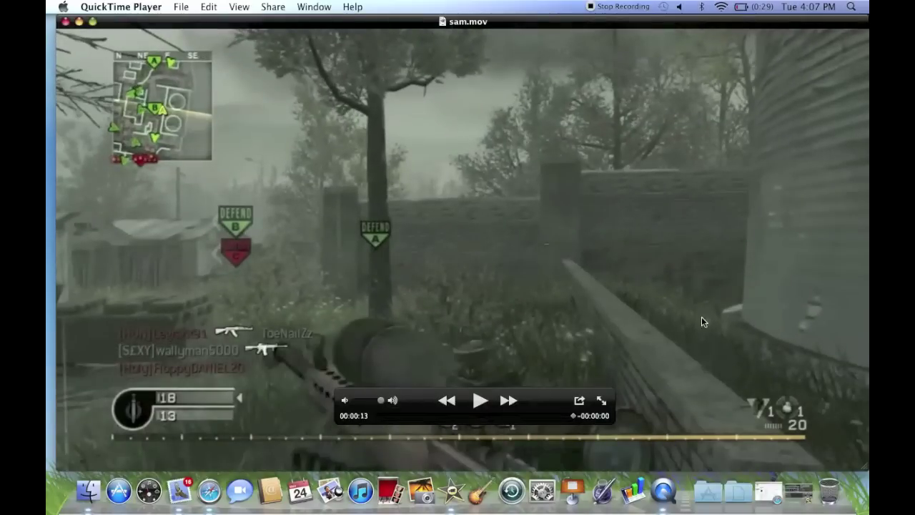
Watch sam.mov full screen, return to windowed view, and close the player
{"action": "left_click", "coordinate": [601, 401]}
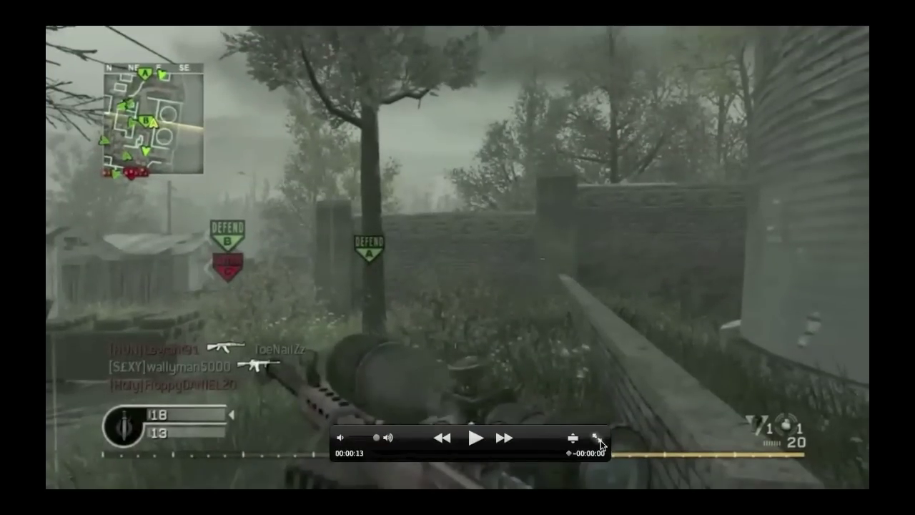
{"action": "left_click", "coordinate": [599, 440]}
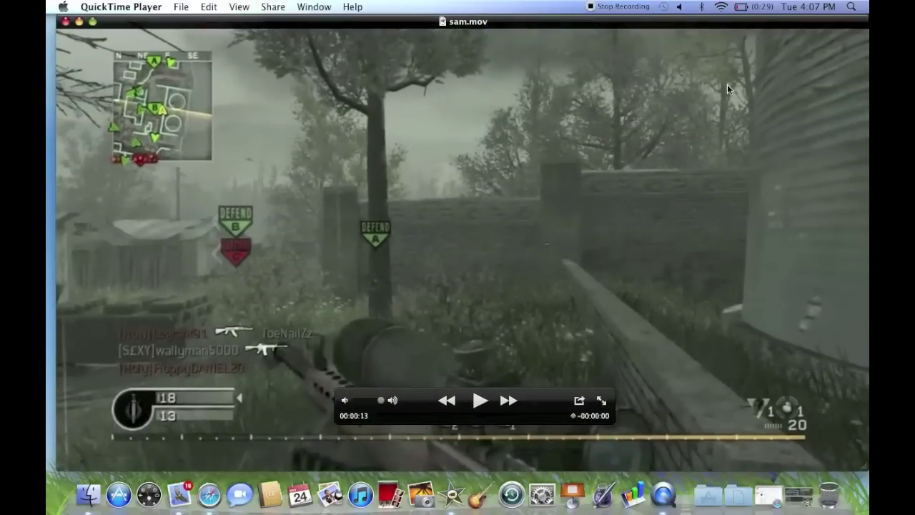
{"action": "left_click", "coordinate": [65, 21]}
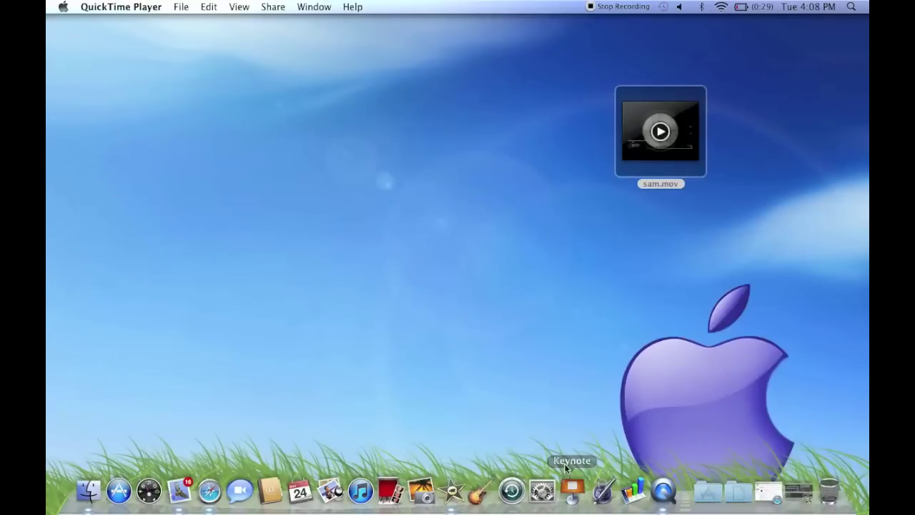
Restore iMovie, open the Share > YouTube publish dialog for the project, and cancel it
{"action": "left_click", "coordinate": [798, 490]}
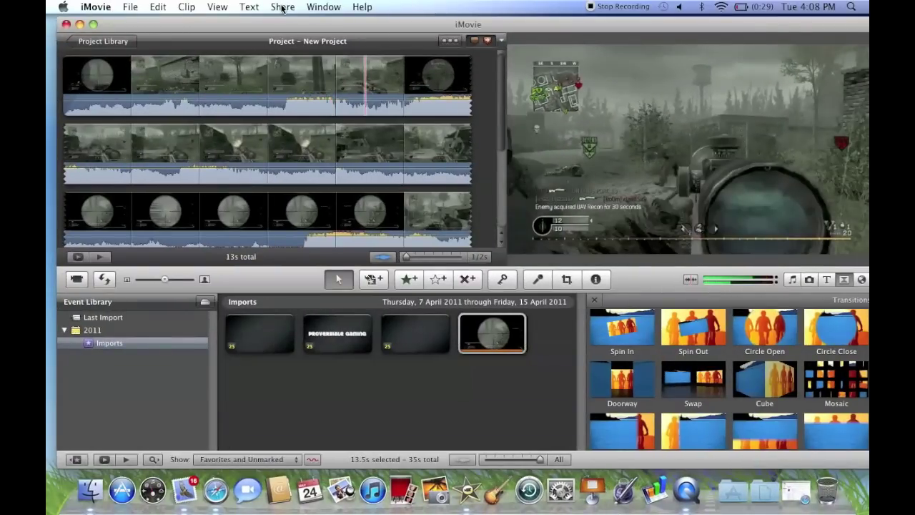
{"action": "left_click", "coordinate": [282, 7]}
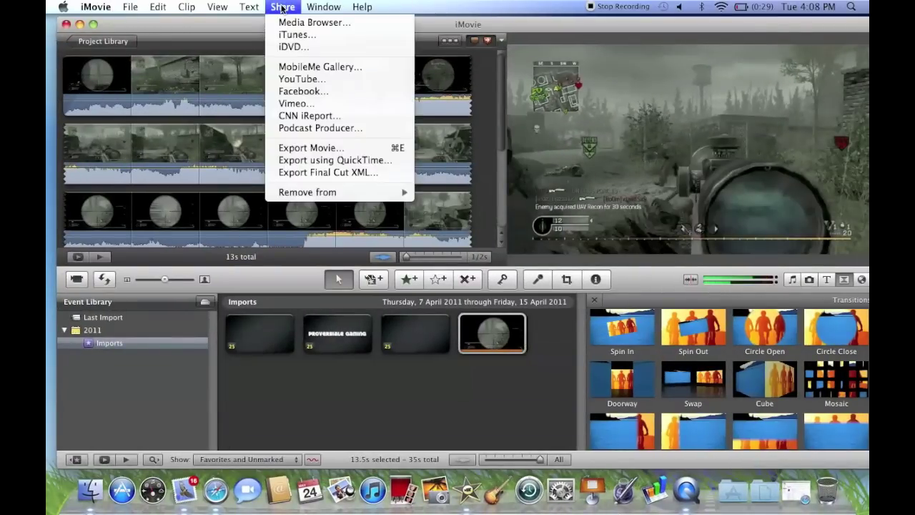
{"action": "left_click", "coordinate": [297, 80]}
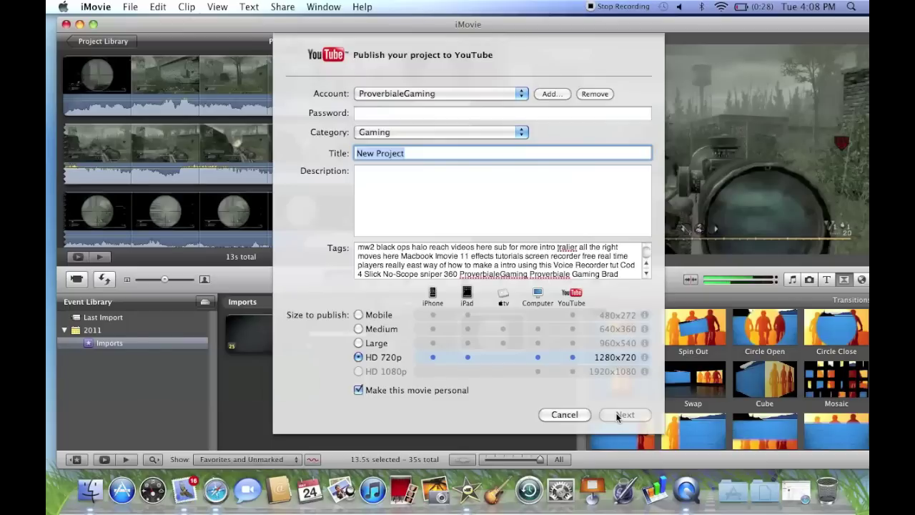
{"action": "left_click", "coordinate": [564, 414]}
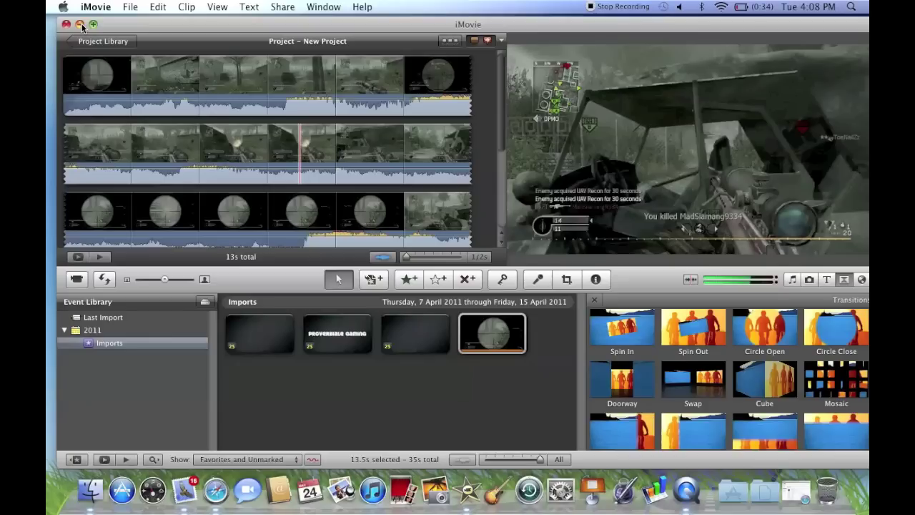
{"action": "key", "text": "F12"}
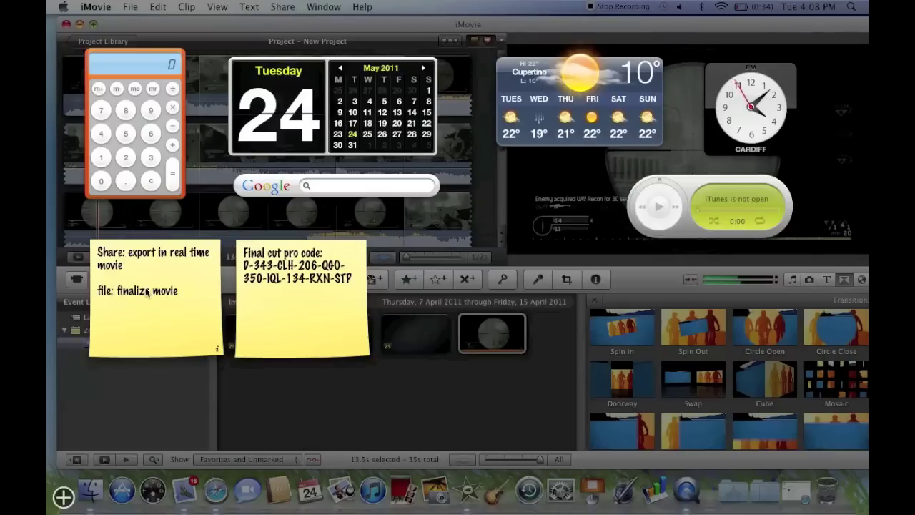
{"action": "left_click", "coordinate": [186, 358]}
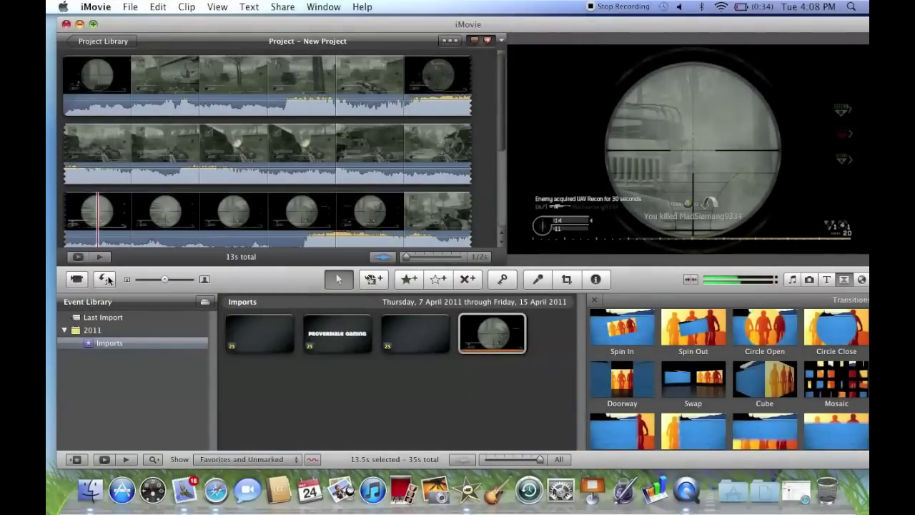